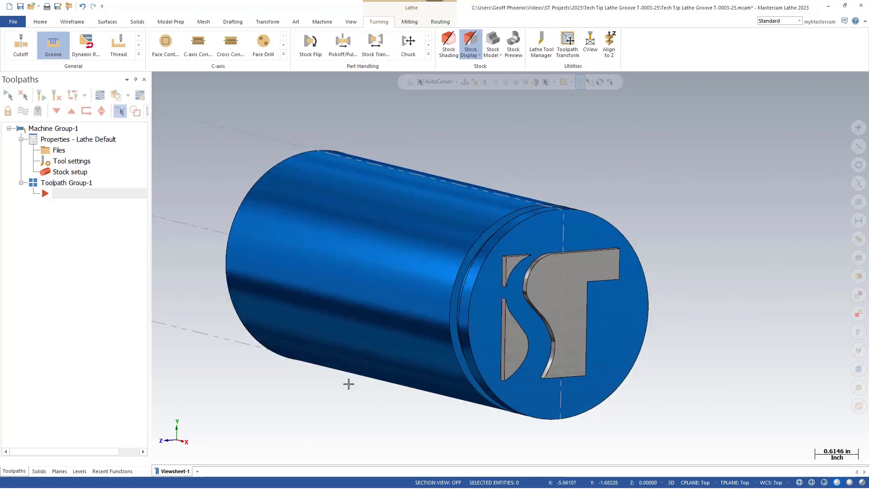
# - Create a Chain-defined lathe groove toolpath along the groove's walls and floor, using grooving tool T4444
pyautogui.click(174, 471)
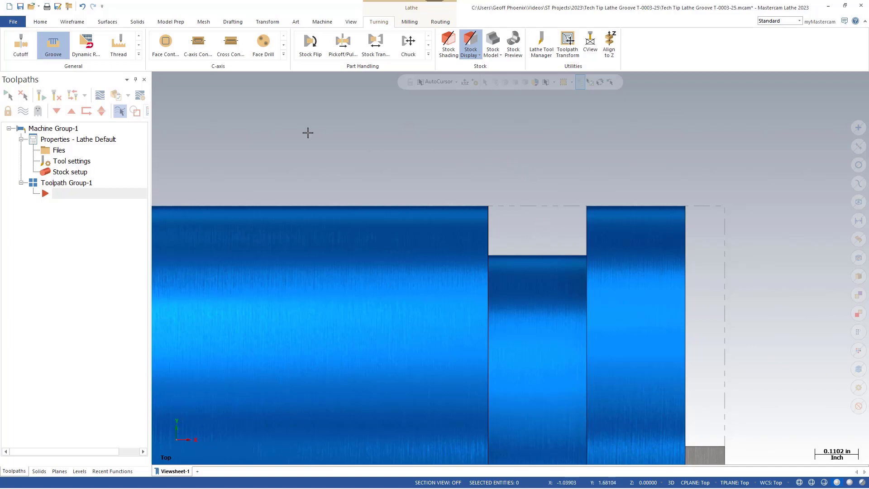
pyautogui.click(58, 52)
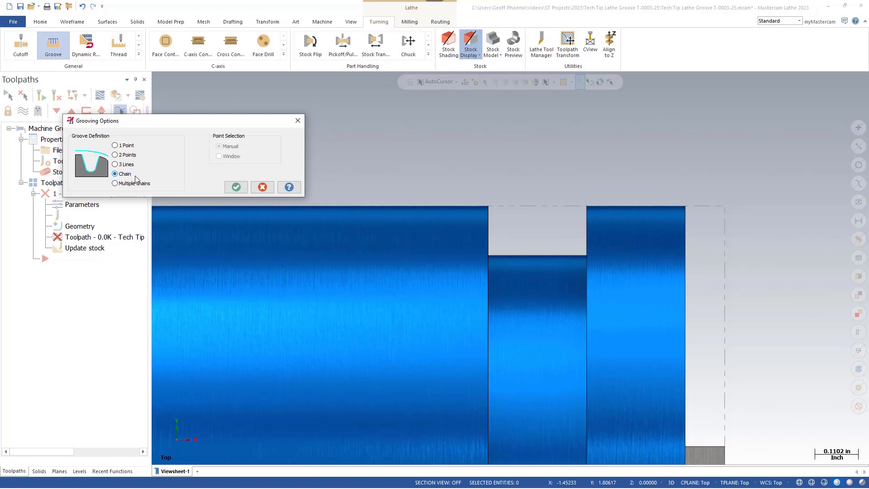
pyautogui.click(234, 187)
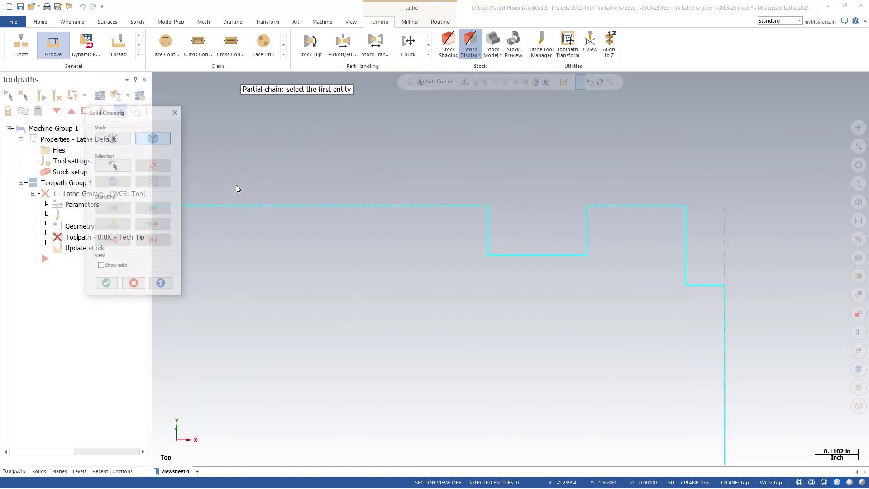
pyautogui.click(587, 215)
pyautogui.click(487, 211)
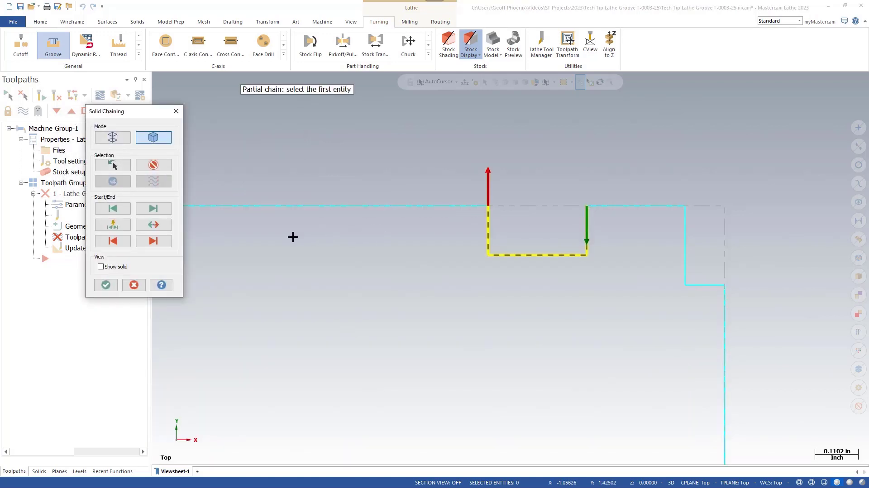
pyautogui.click(105, 284)
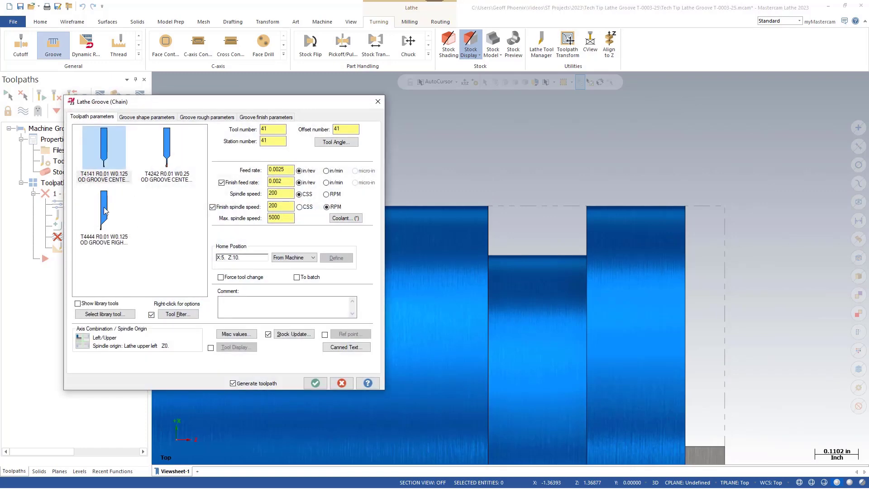
pyautogui.click(104, 210)
pyautogui.click(315, 383)
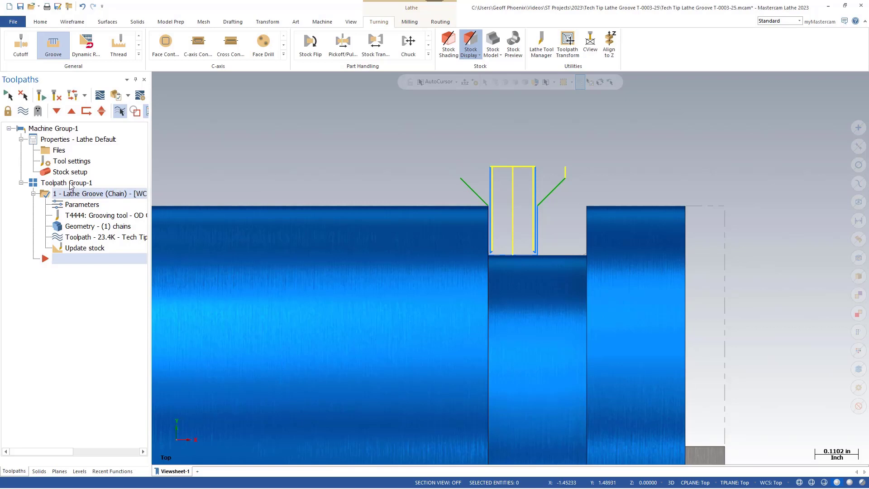
# - Delete the chained lathe groove operation
pyautogui.click(70, 192)
pyautogui.press('Delete')
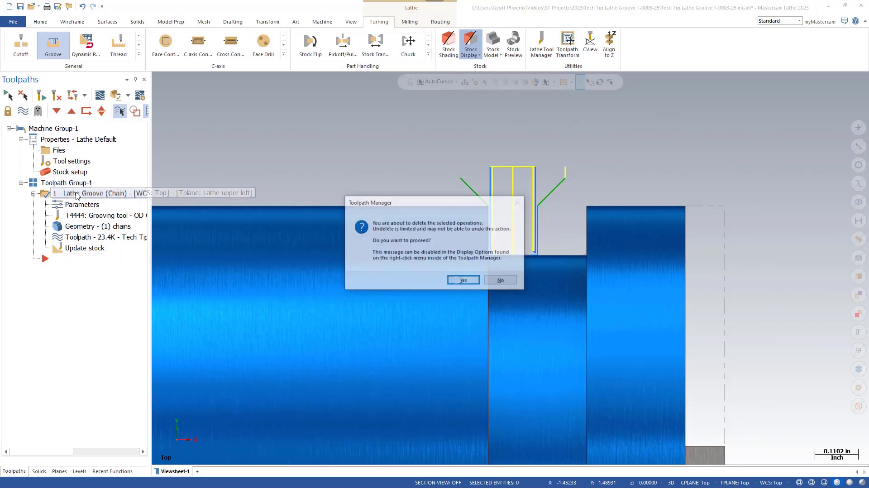
pyautogui.press('Return')
# - Create a groove toolpath defined by 2 Points, from the groove's left floor corner to its right outer corner, using tool T4444
pyautogui.click(57, 56)
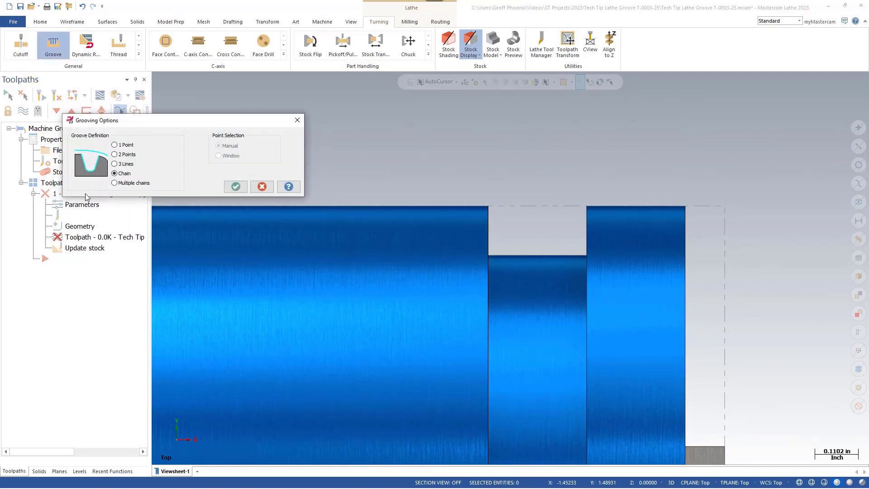
pyautogui.click(128, 154)
pyautogui.moveTo(164, 126); pyautogui.dragTo(300, 128)
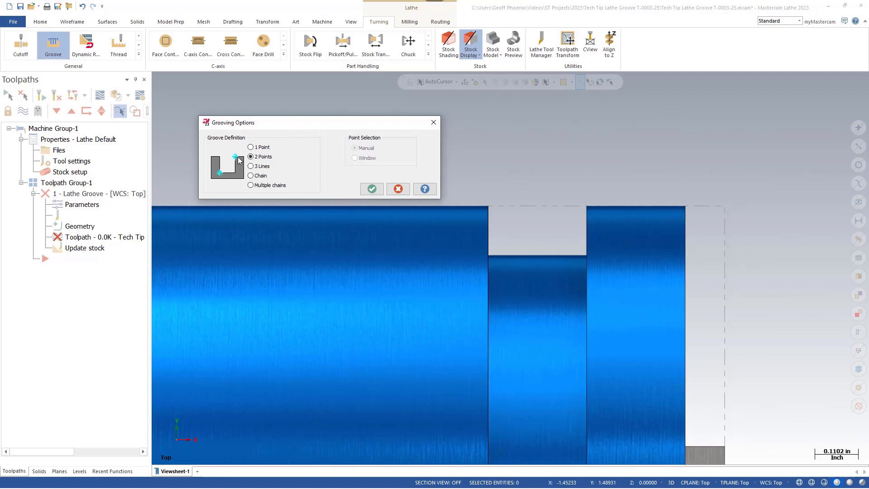
pyautogui.click(372, 189)
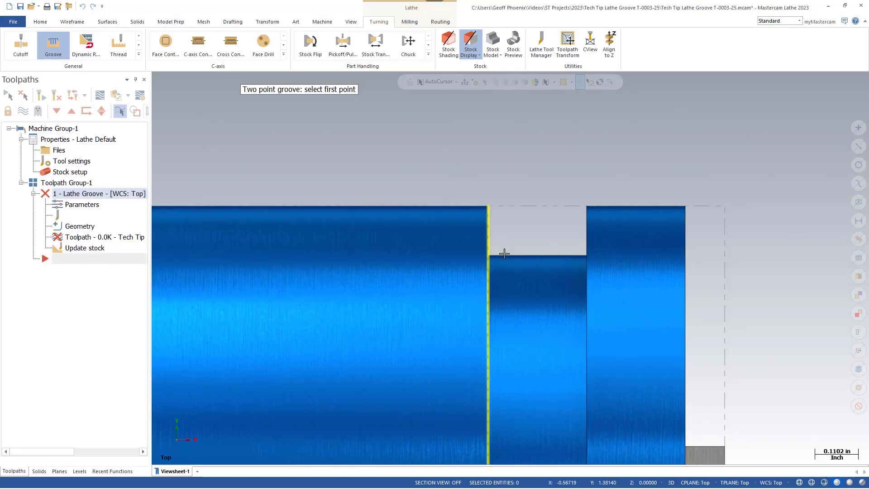
pyautogui.moveTo(530, 268); pyautogui.dragTo(522, 273, button='middle')
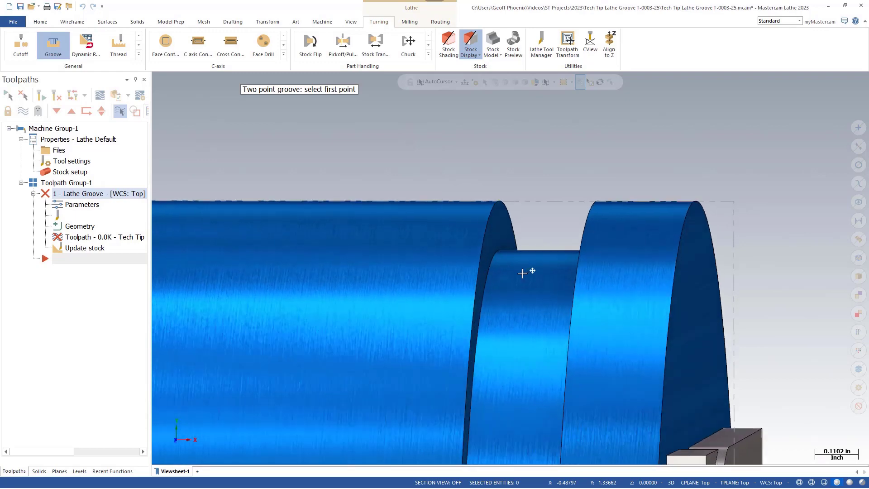
pyautogui.click(499, 250)
pyautogui.moveTo(504, 252); pyautogui.dragTo(556, 257, button='middle')
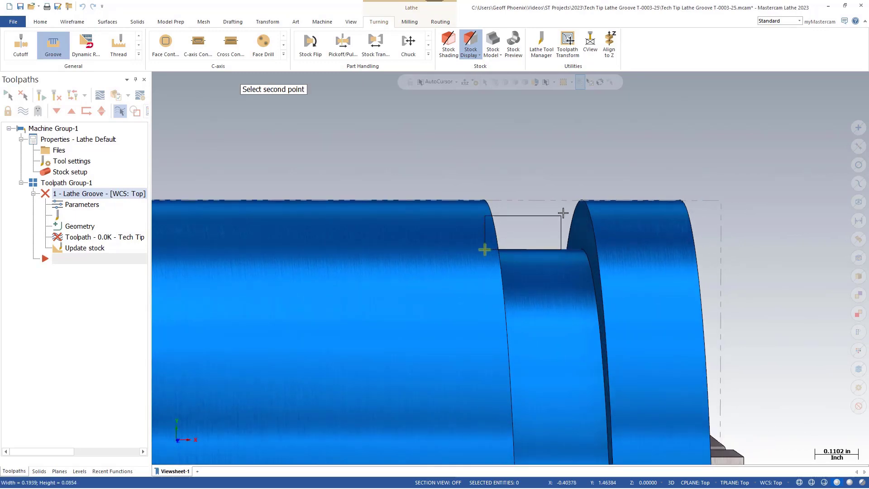
pyautogui.click(584, 201)
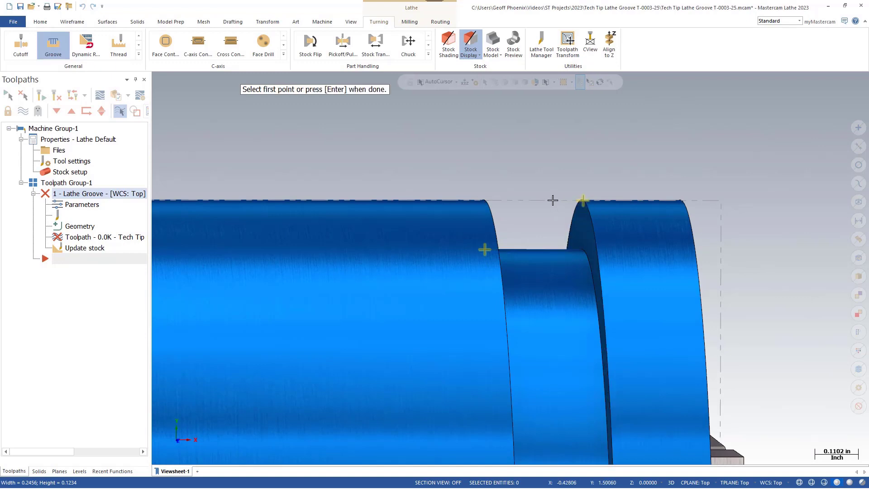
pyautogui.press('Return')
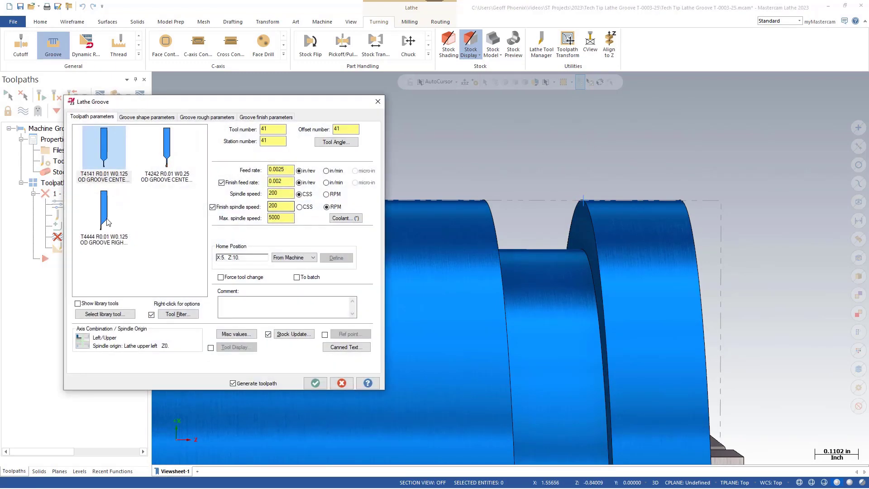
pyautogui.click(316, 382)
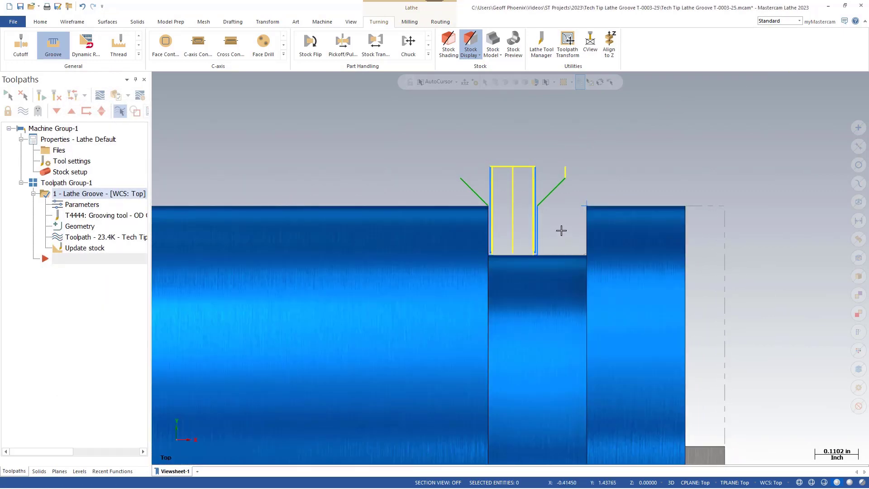
# - Set the groove shape's outer corner radii to 0.01 and inner corner radii to 0.03, and regenerate the toolpath
pyautogui.click(81, 205)
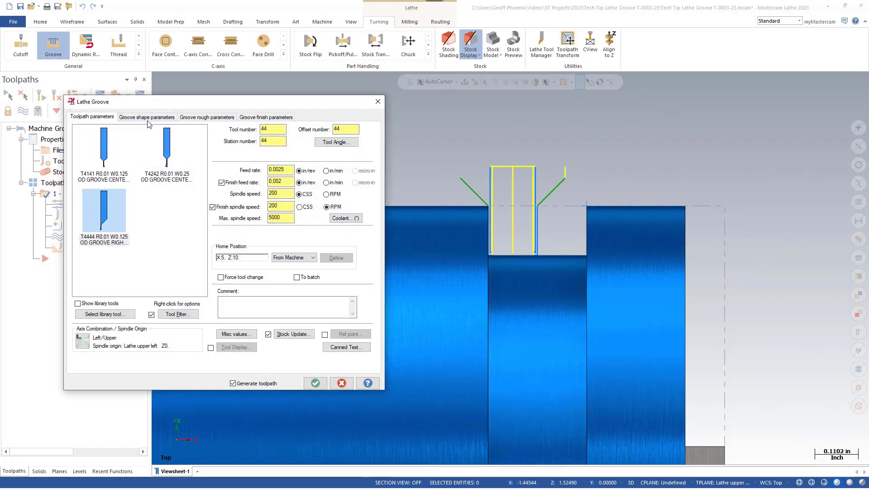
pyautogui.click(156, 119)
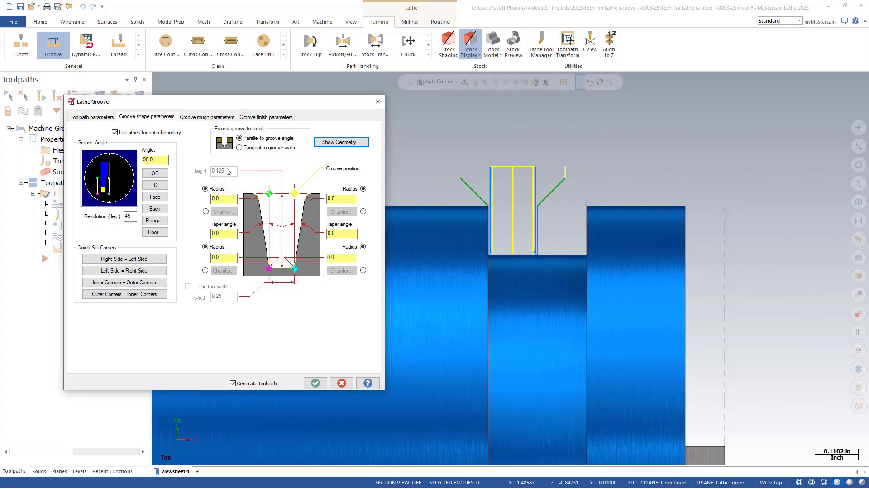
pyautogui.click(228, 198)
pyautogui.doubleClick(228, 198)
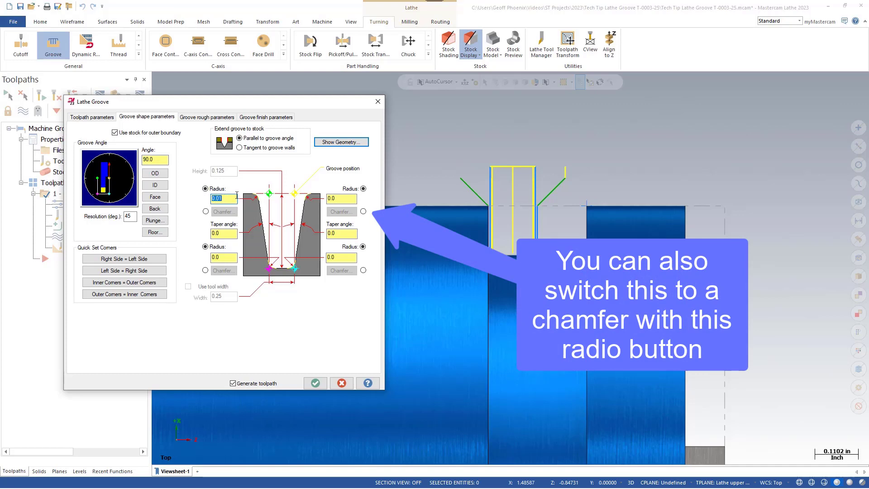
pyautogui.moveTo(228, 257); pyautogui.dragTo(200, 252)
pyautogui.moveTo(339, 199); pyautogui.dragTo(306, 197)
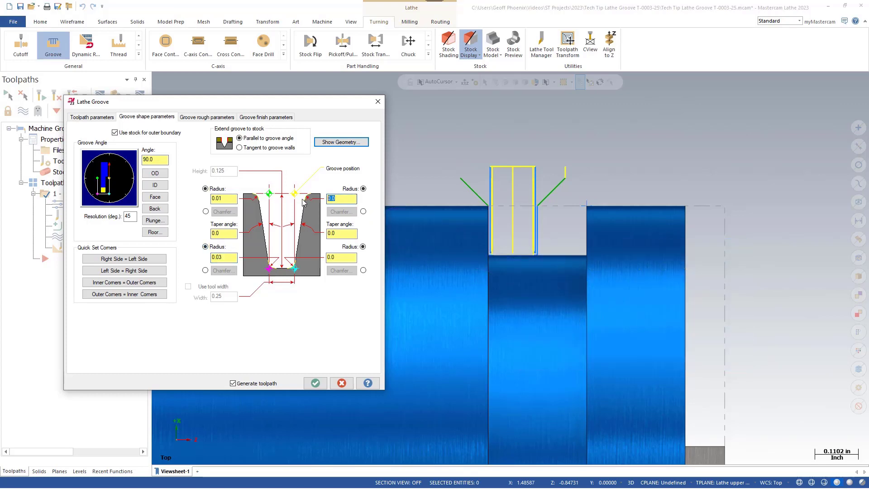
pyautogui.write('0.01')
pyautogui.moveTo(339, 257); pyautogui.dragTo(306, 258)
pyautogui.press('BackSpace')
pyautogui.click(315, 383)
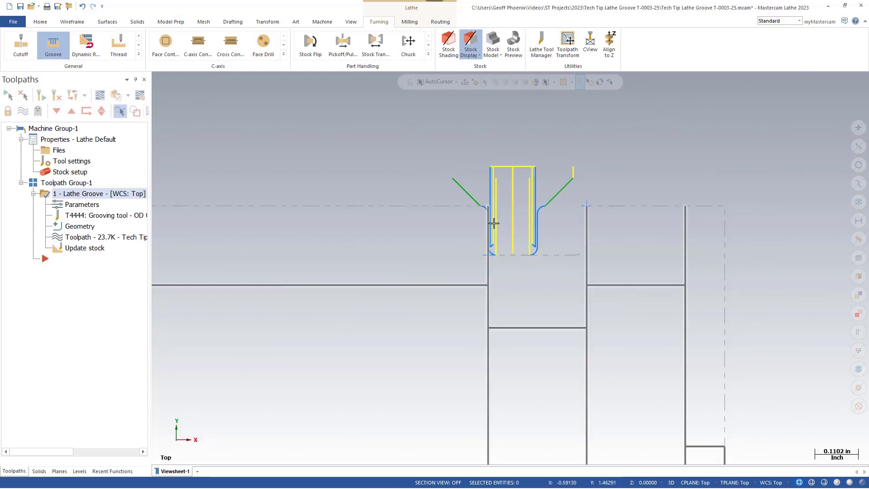
# - Set the left wall's taper angle to 4.857 degrees, copy the left side's values to the right side, and regenerate the toolpath
pyautogui.scroll(1, 539, 229)
pyautogui.scroll(3, 539, 230)
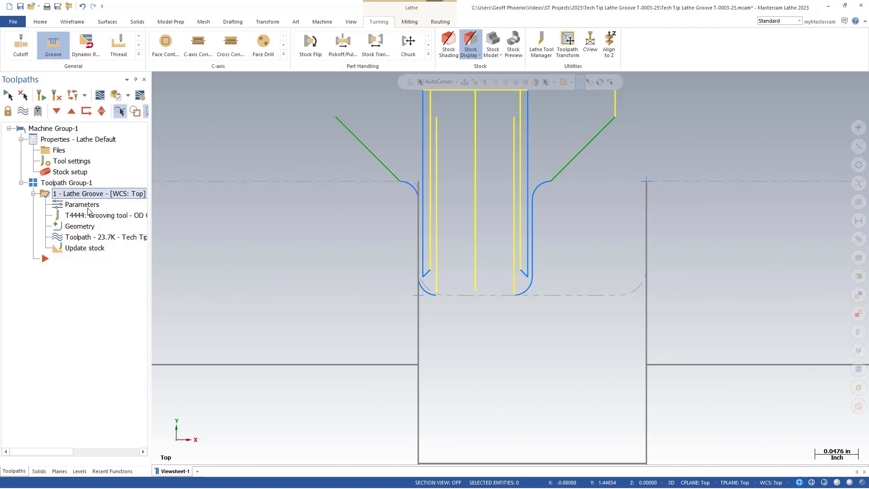
pyautogui.click(81, 205)
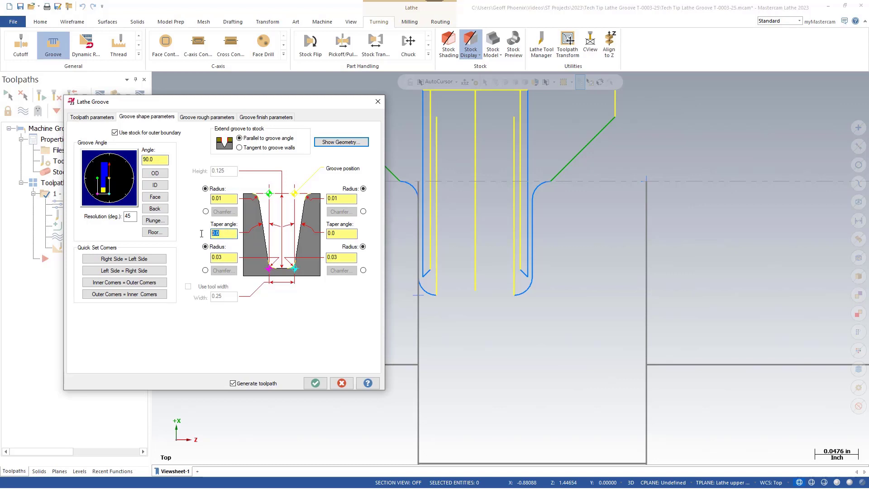
pyautogui.write('5.0')
pyautogui.click(336, 231)
pyautogui.click(221, 233)
pyautogui.doubleClick(225, 235)
pyautogui.click(232, 235)
pyautogui.click(125, 258)
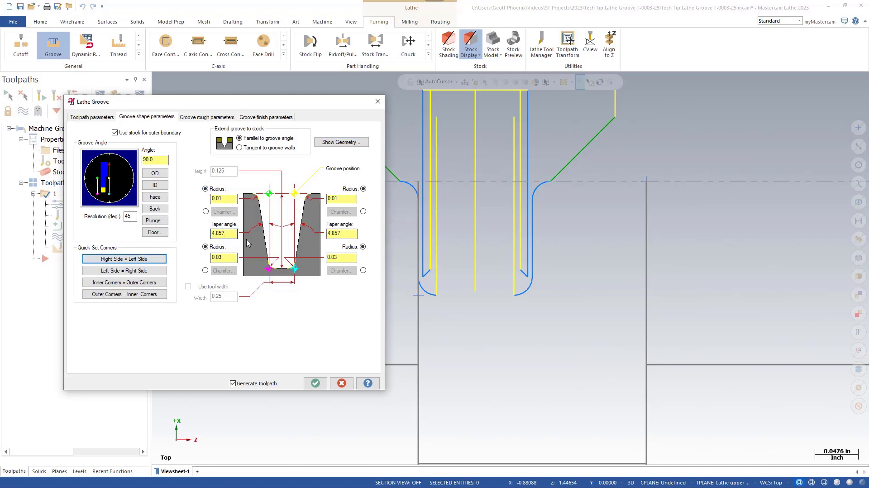
pyautogui.moveTo(334, 233); pyautogui.dragTo(315, 236)
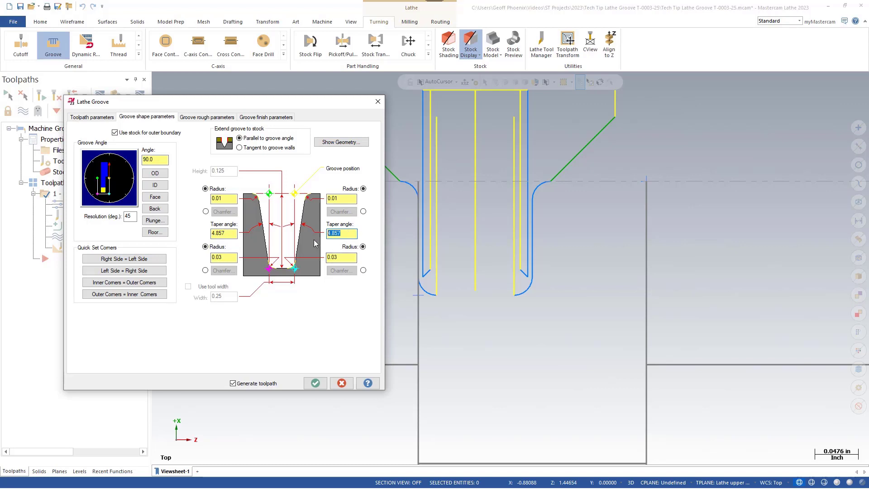
pyautogui.click(317, 383)
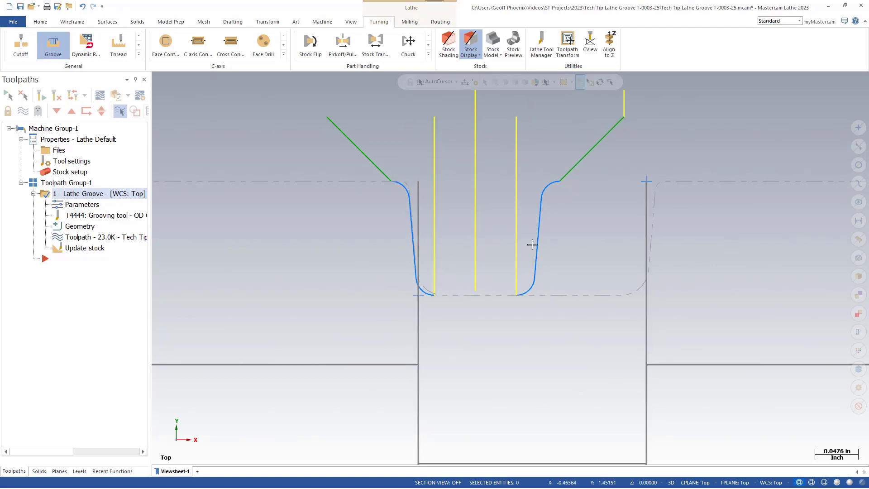
# - Redefine the groove operation's geometry as 1 Point, placed on the groove's right outer corner
pyautogui.click(90, 226)
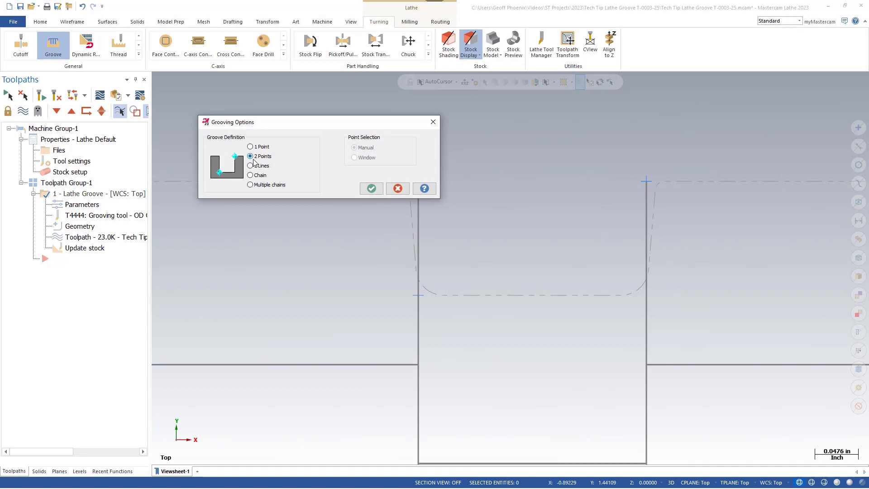
pyautogui.click(251, 147)
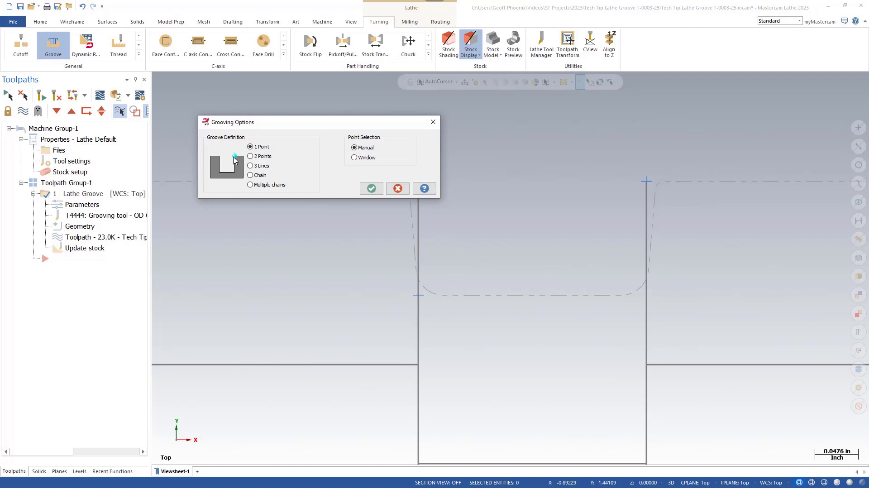
pyautogui.click(371, 188)
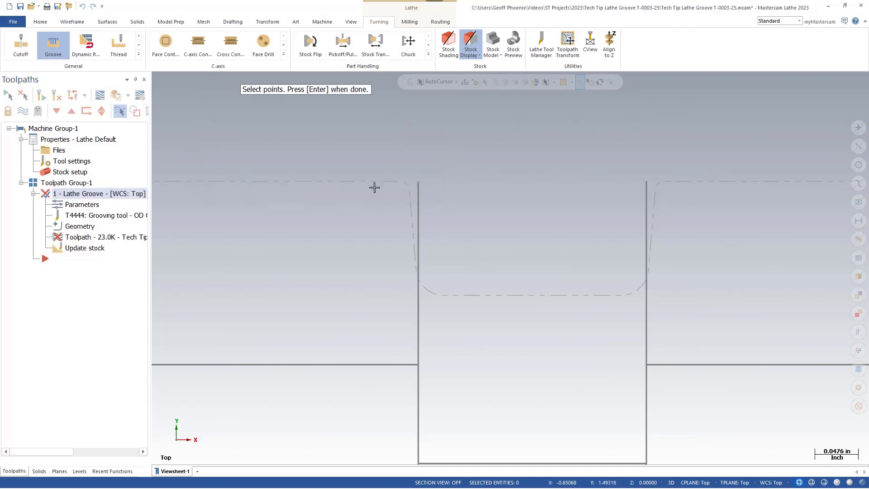
pyautogui.click(647, 183)
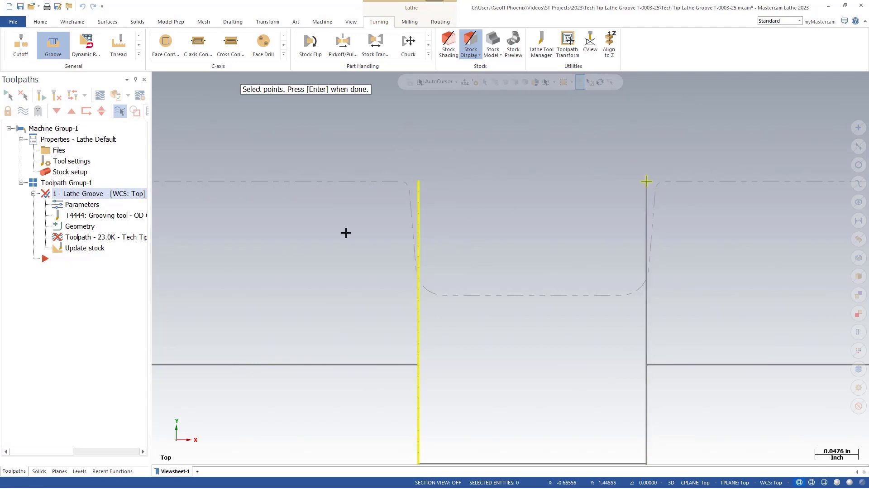
pyautogui.press('Return')
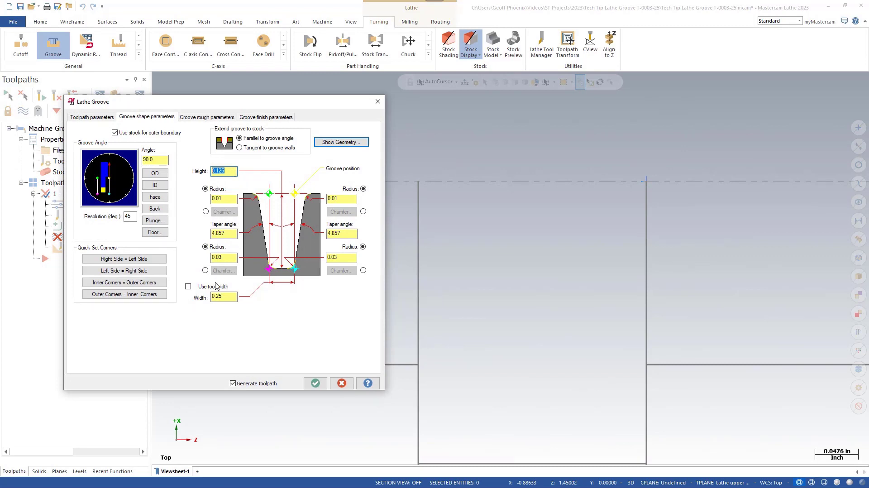
# - Set the right outer corner radius to 0.06 and both taper angles to 20 degrees in the groove shape parameters
pyautogui.moveTo(227, 296); pyautogui.dragTo(207, 294)
pyautogui.click(337, 199)
pyautogui.write('0.06')
pyautogui.press('Return')
pyautogui.click(341, 233)
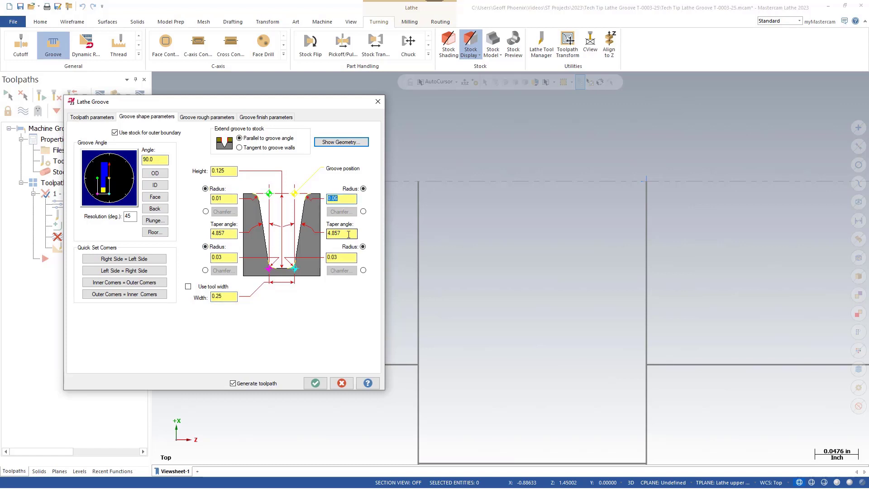
pyautogui.write('20')
pyautogui.press('Return')
pyautogui.click(223, 233)
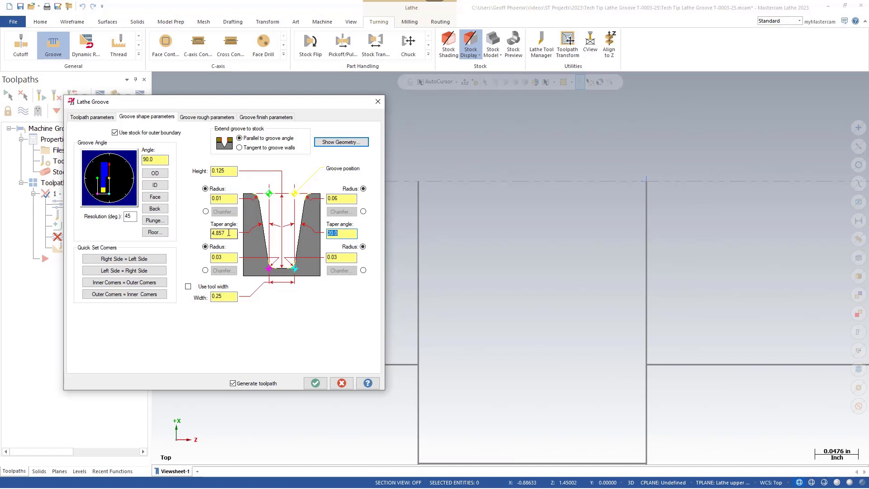
pyautogui.write('20')
pyautogui.press('Return')
# - Set the groove's width to 0.5 and height to 0.25, and regenerate the toolpath
pyautogui.click(221, 296)
pyautogui.write('0.5')
pyautogui.press('Return')
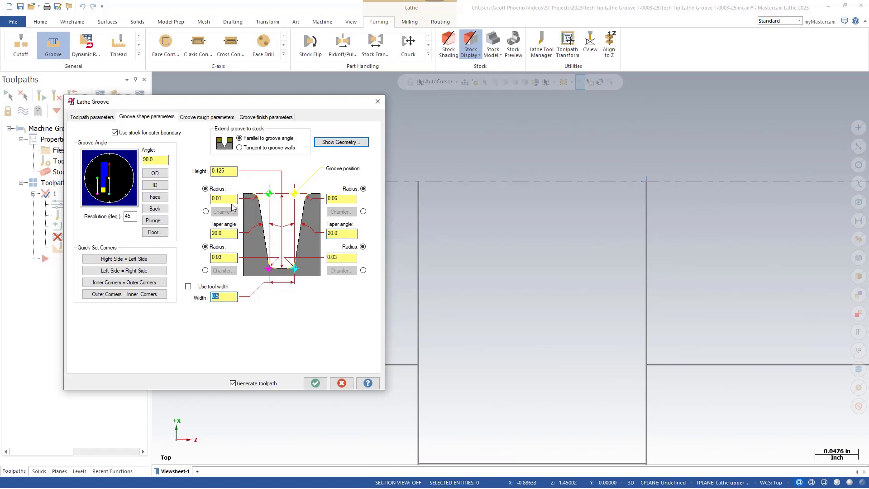
pyautogui.click(225, 171)
pyautogui.write('0.25')
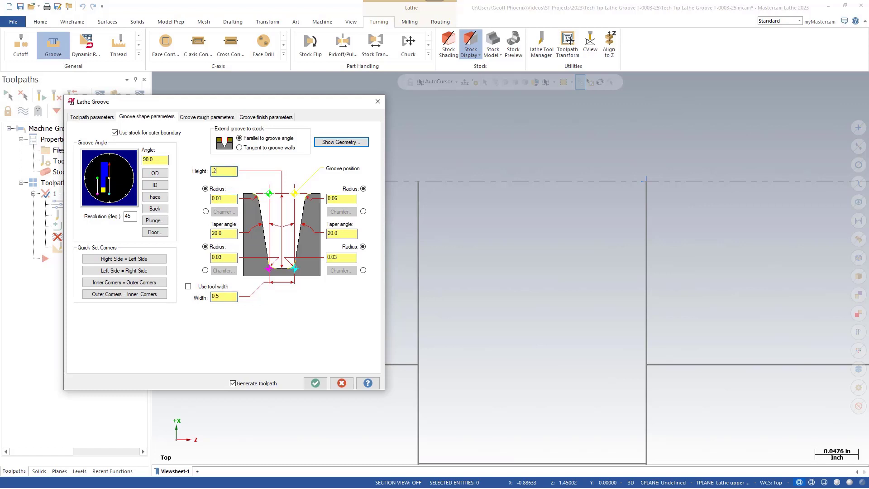
pyautogui.press('Return')
pyautogui.click(315, 383)
# - Turn on shaded display and examine the whole part with the groove toolpath from an angled view
pyautogui.scroll(-3, 371, 307)
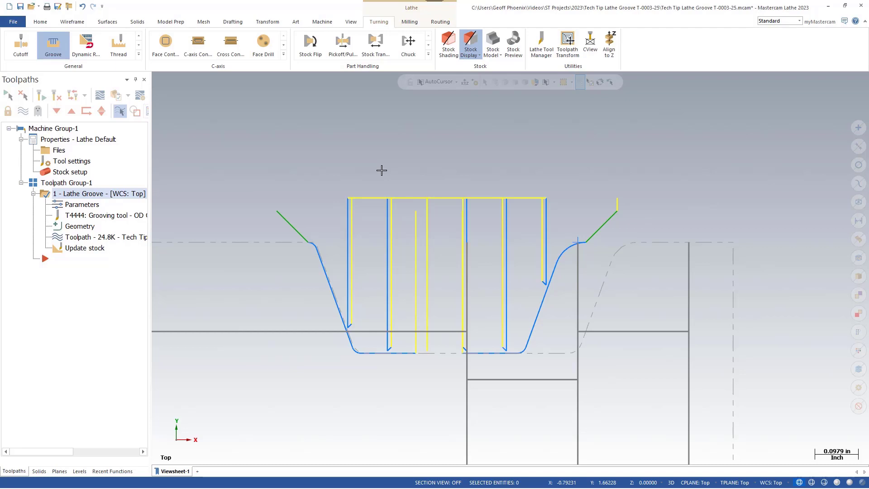
pyautogui.hotkey('alt', 's')
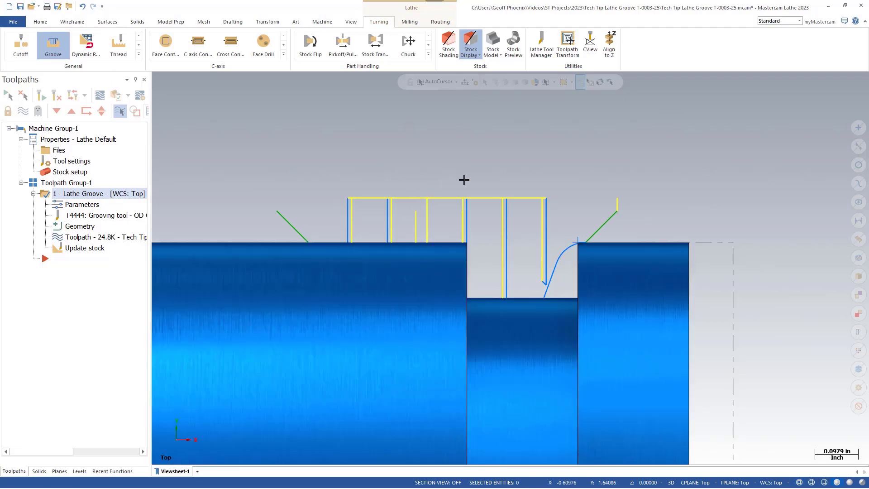
pyautogui.scroll(-2, 493, 195)
pyautogui.scroll(-2, 495, 192)
pyautogui.moveTo(496, 188); pyautogui.dragTo(385, 319, button='middle')
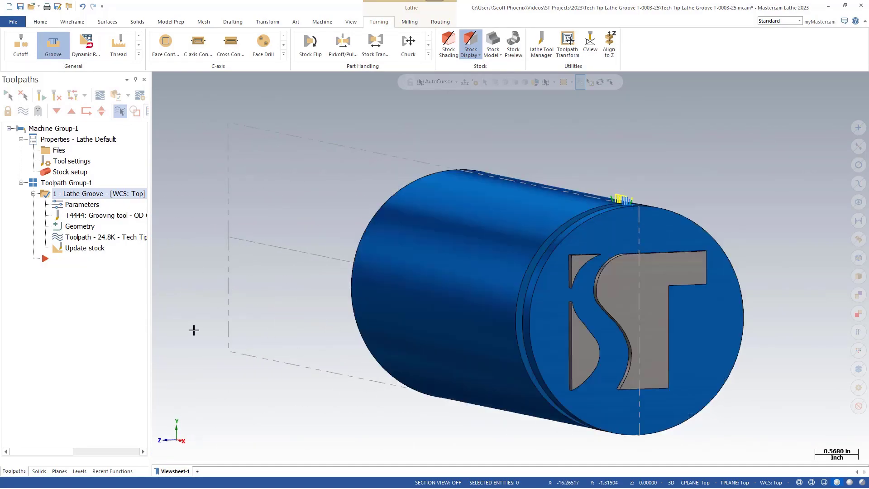